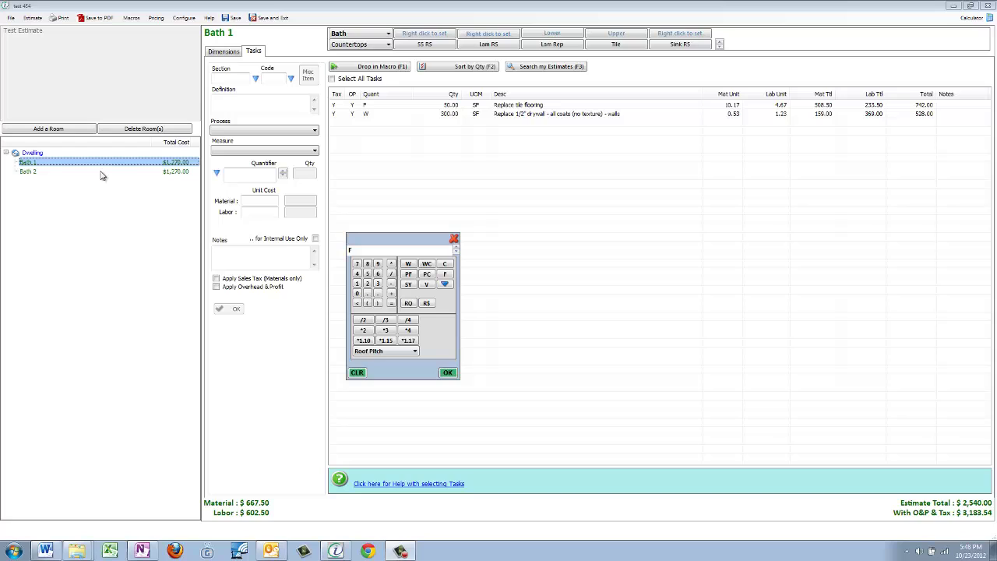
pyautogui.click(49, 129)
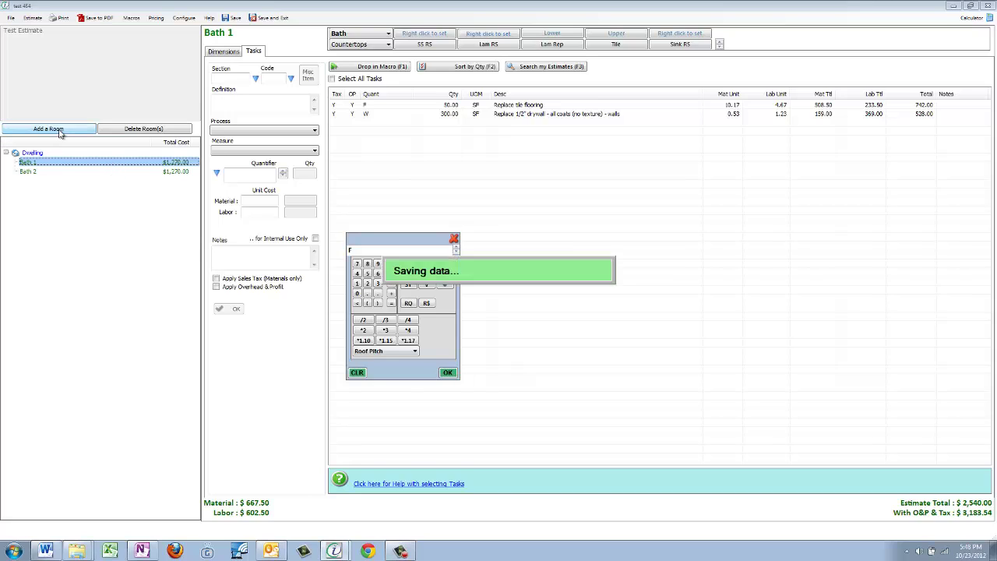
pyautogui.click(26, 58)
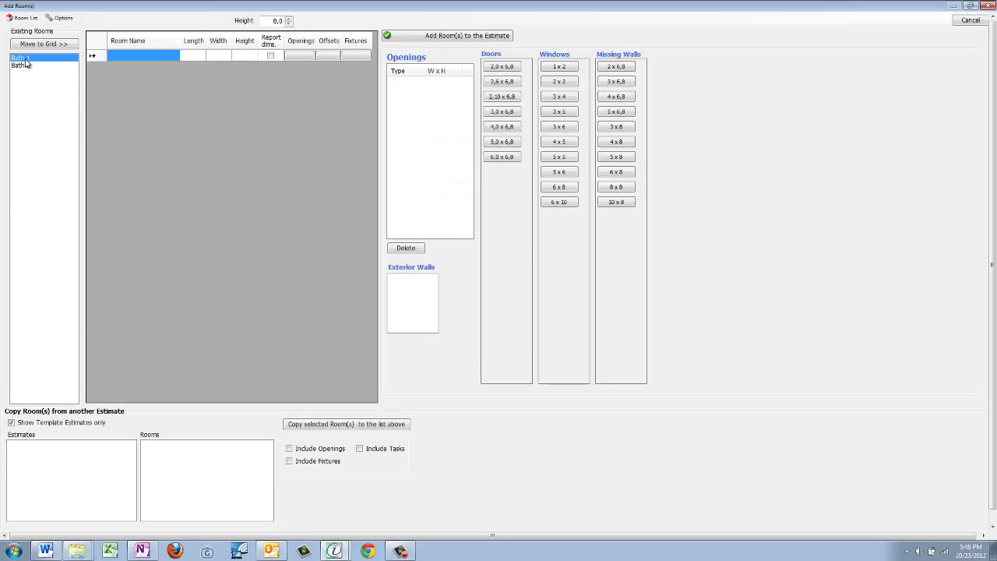
pyautogui.keyDown('shift'); pyautogui.click(31, 65); pyautogui.keyUp('shift')
pyautogui.click(56, 48)
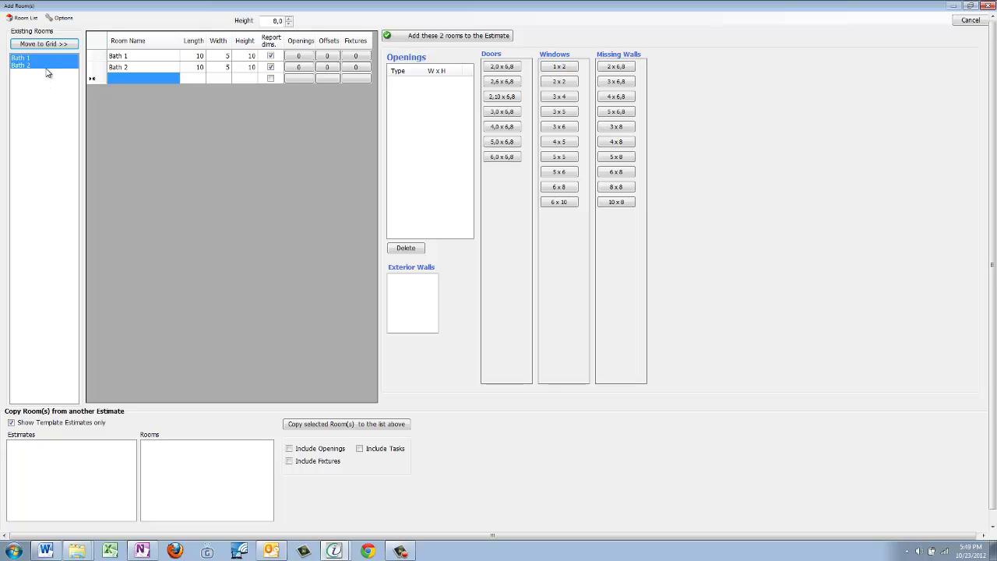
pyautogui.click(961, 23)
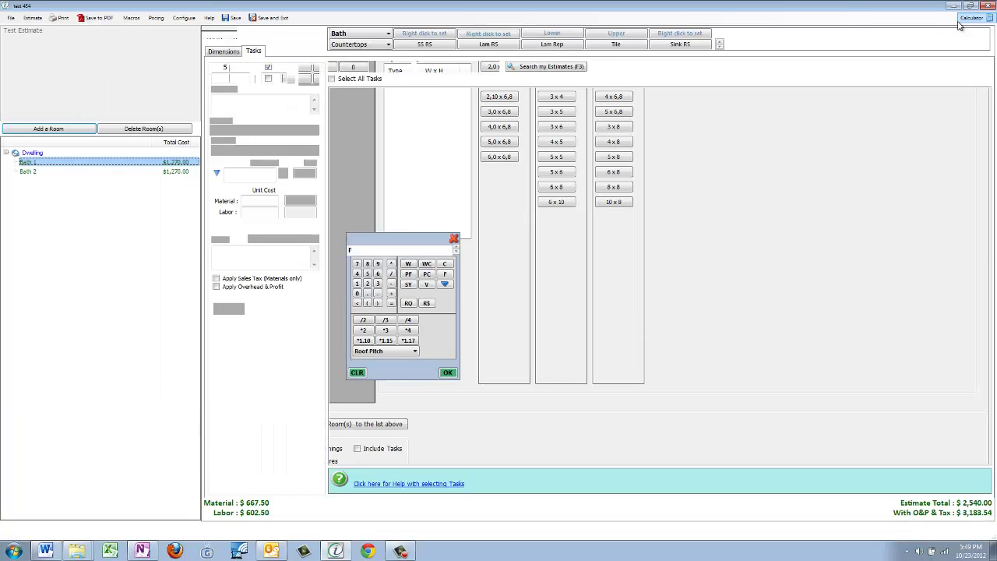
# Check the basic dimensions of Bath 1 and return to its task list.
pyautogui.keyDown('shift'); pyautogui.click(35, 174); pyautogui.keyUp('shift')
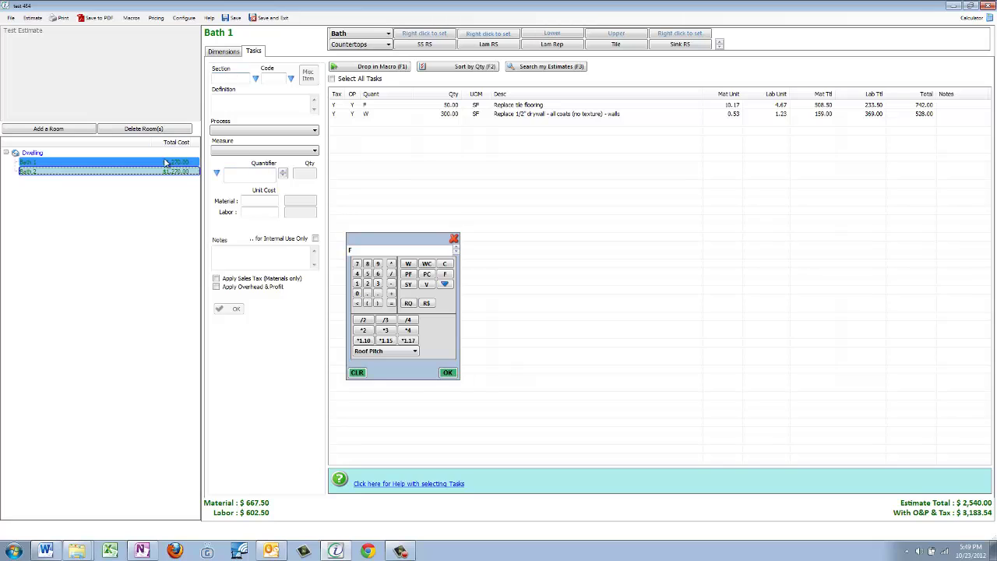
pyautogui.click(167, 163)
pyautogui.click(224, 52)
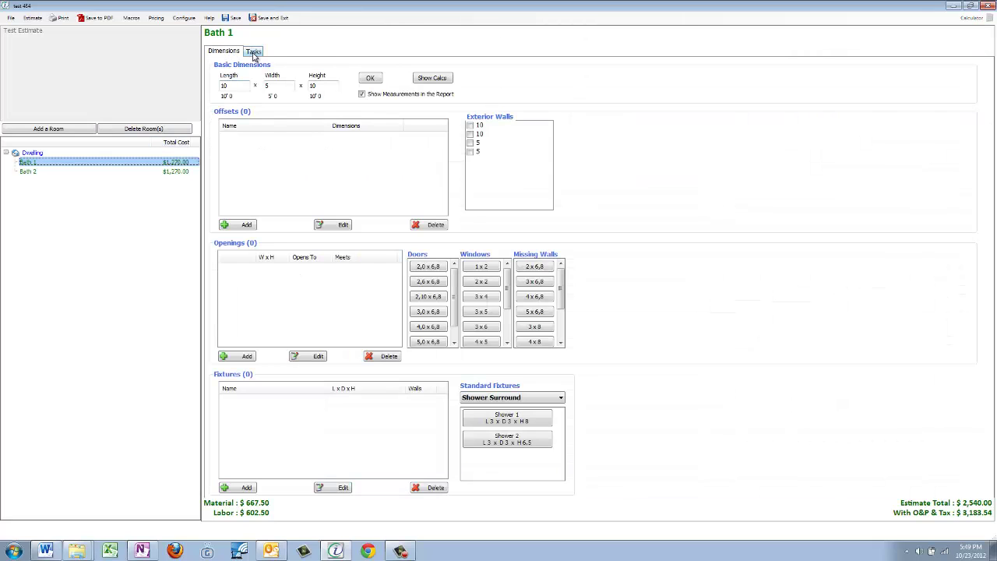
pyautogui.click(254, 51)
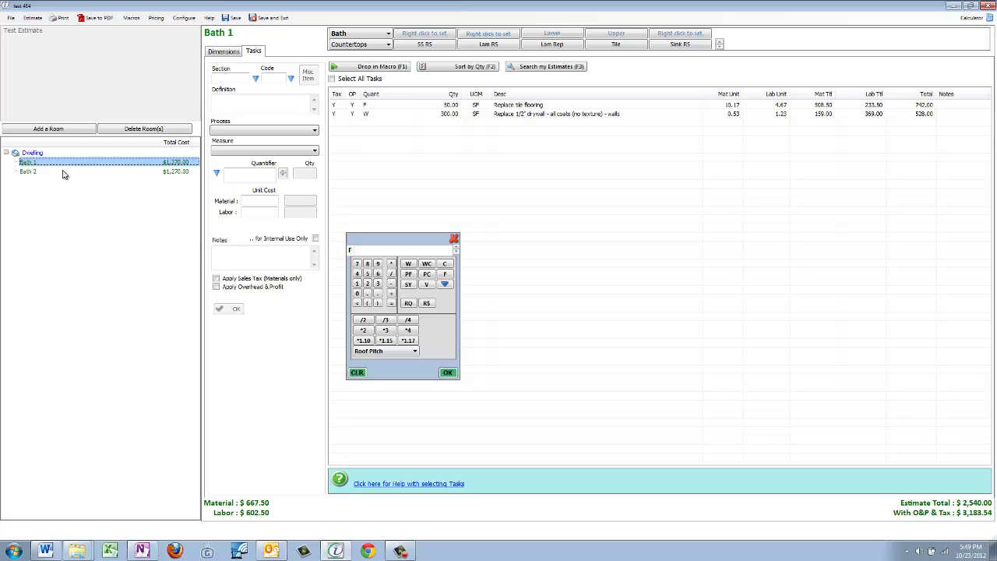
# Load the existing rooms Bath 1 and Bath 2 into the room grid of the add-room screen.
pyautogui.keyDown('ctrl'); pyautogui.click(37, 173); pyautogui.keyUp('ctrl')
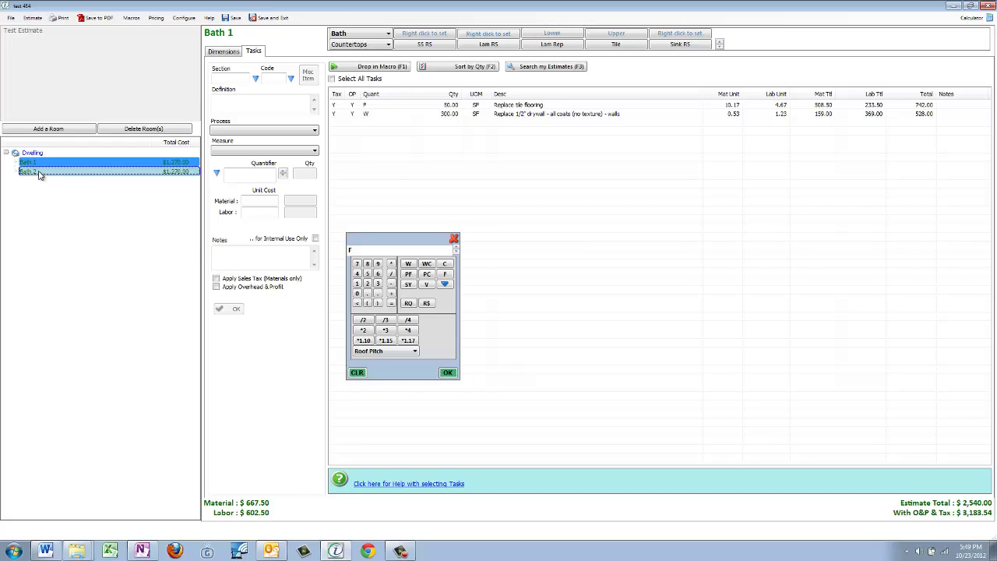
pyautogui.click(76, 130)
pyautogui.click(31, 66)
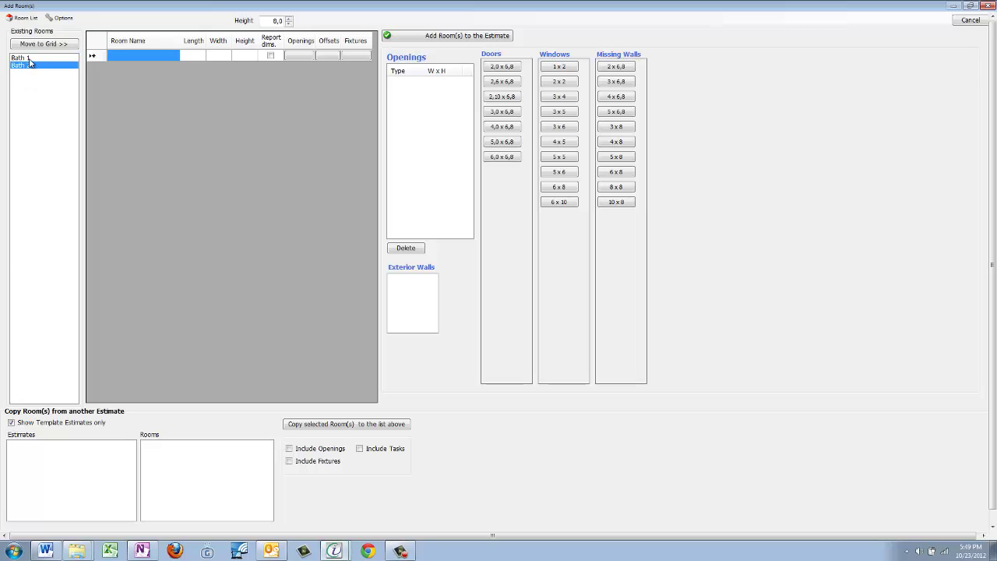
pyautogui.keyDown('ctrl'); pyautogui.click(31, 59); pyautogui.keyUp('ctrl')
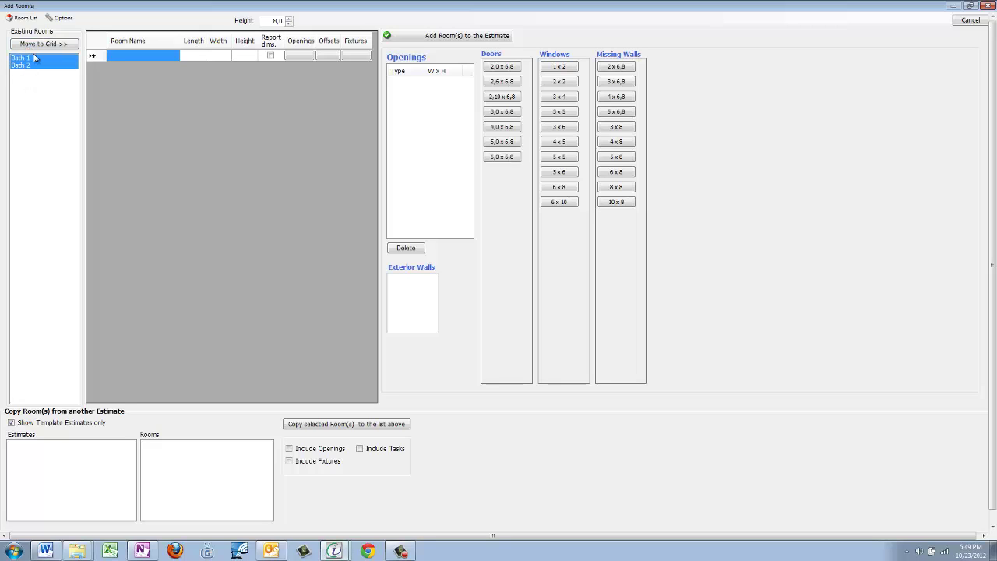
pyautogui.click(38, 45)
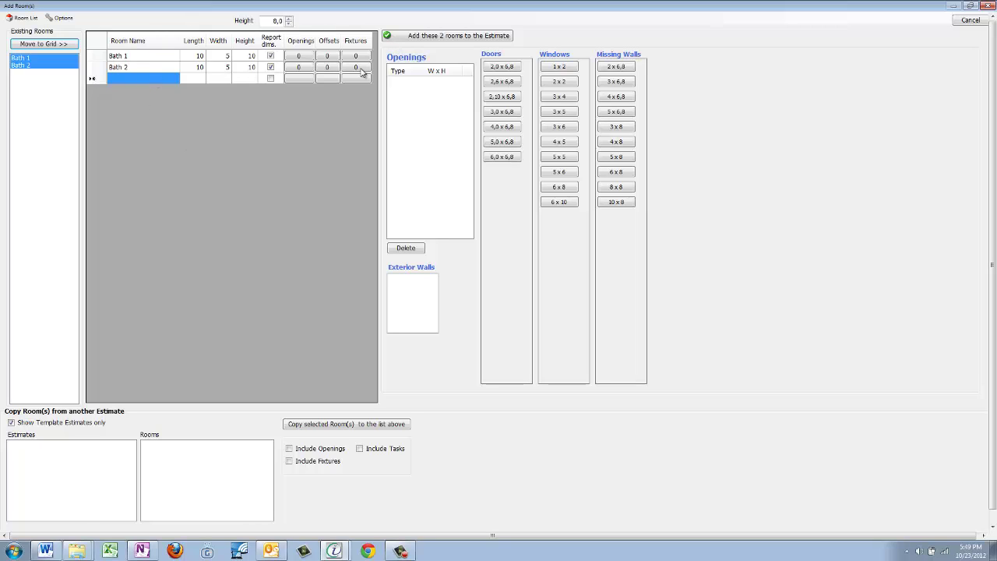
# Add the standard fixture Tub 1 from the Tub Surround group to Bath 1.
pyautogui.click(164, 58)
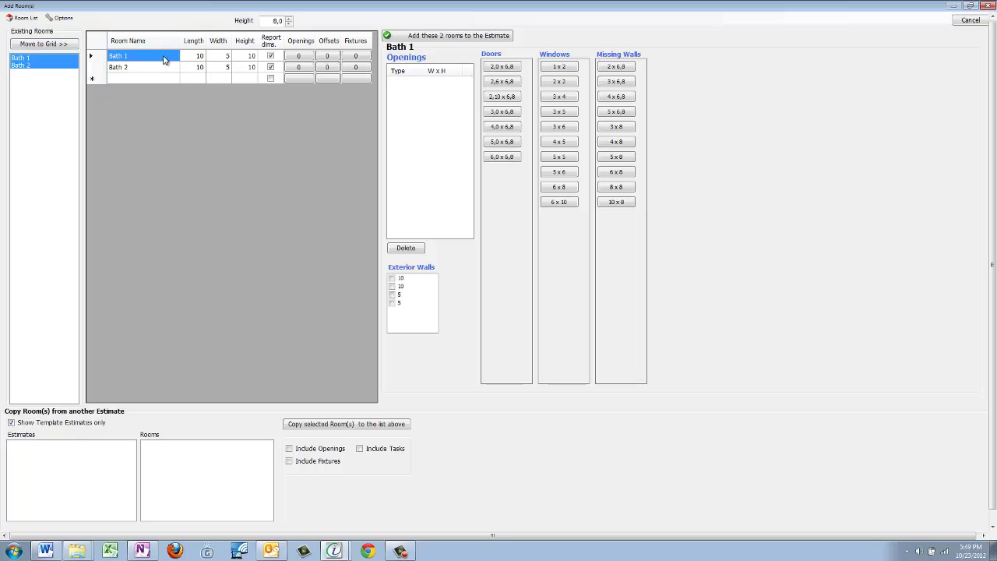
pyautogui.click(359, 58)
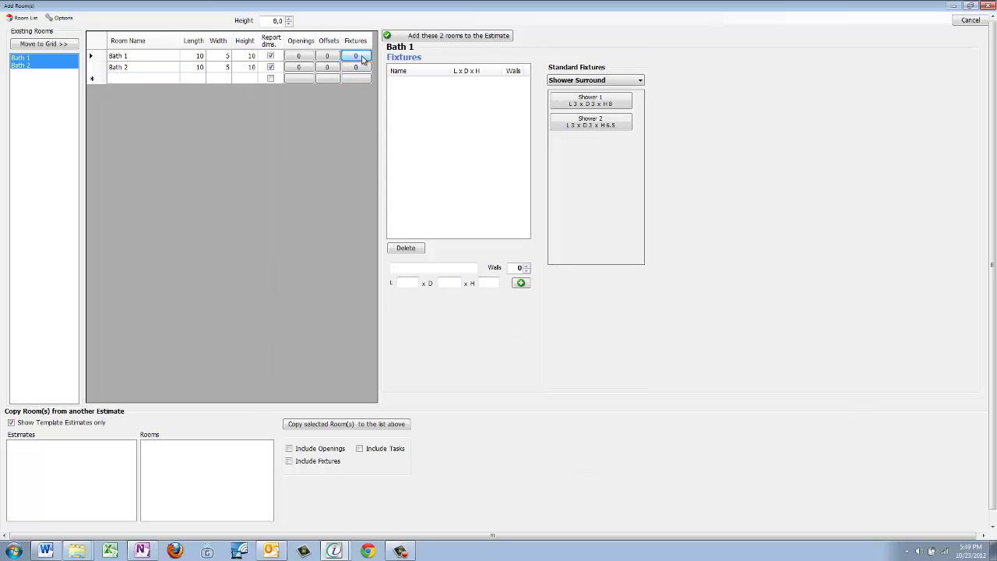
pyautogui.click(637, 81)
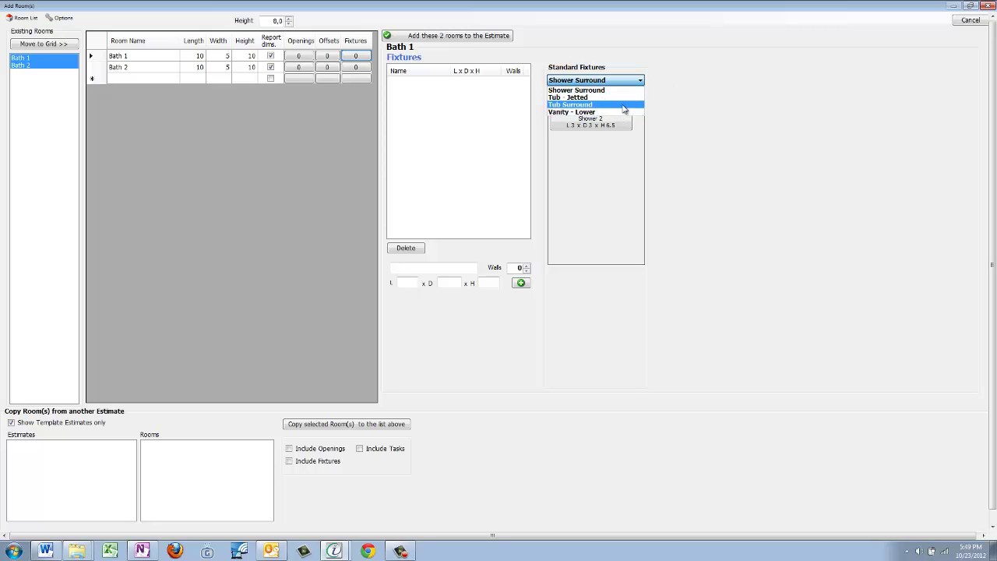
pyautogui.click(625, 106)
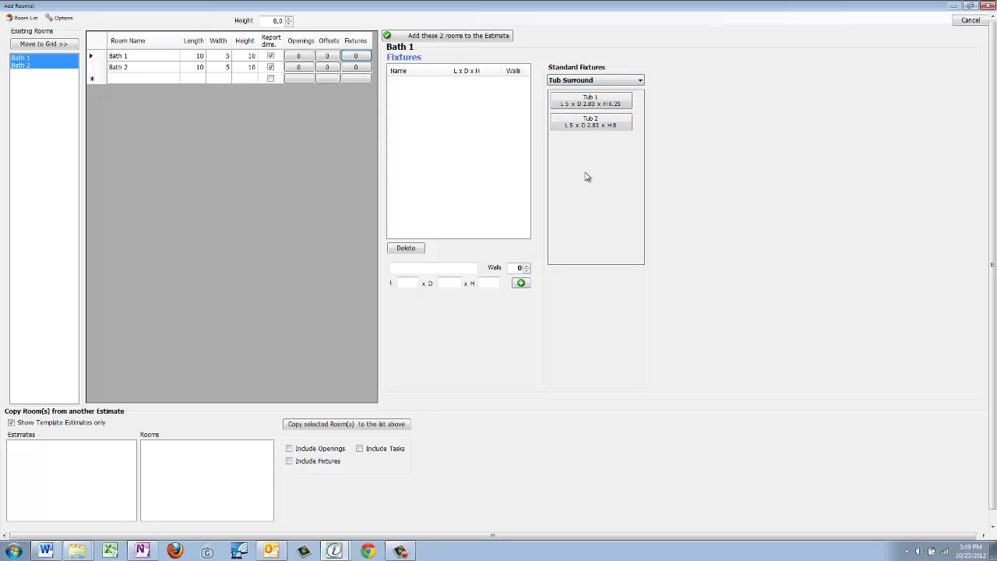
pyautogui.click(605, 105)
# Add the standard fixture Shower 1 from the Shower Surround group to Bath 2.
pyautogui.click(167, 68)
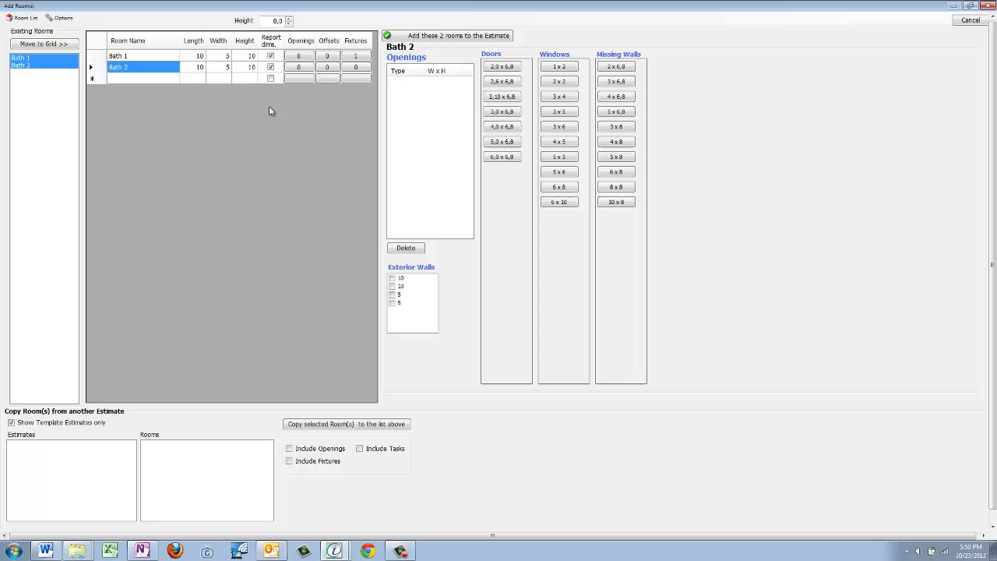
pyautogui.click(355, 67)
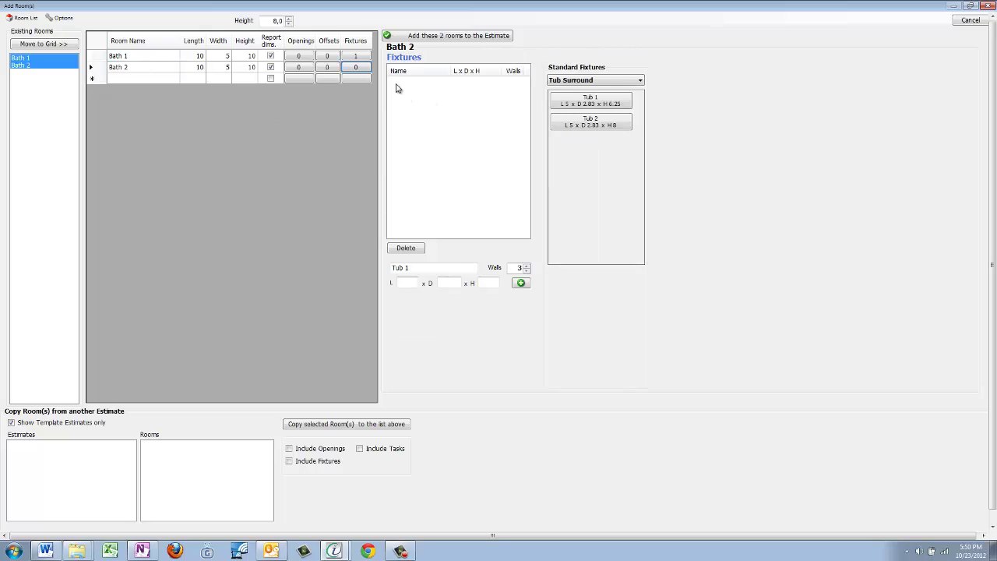
pyautogui.click(591, 82)
pyautogui.click(599, 91)
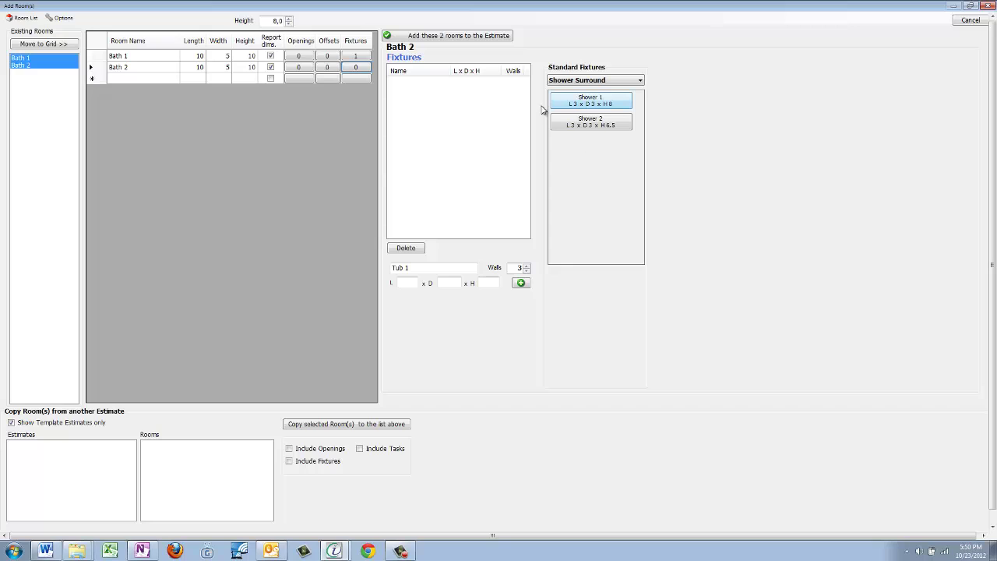
pyautogui.click(599, 108)
# Apply the two edited rooms to the estimate and review the task quantities of Bath 2 and Bath 1.
pyautogui.click(435, 36)
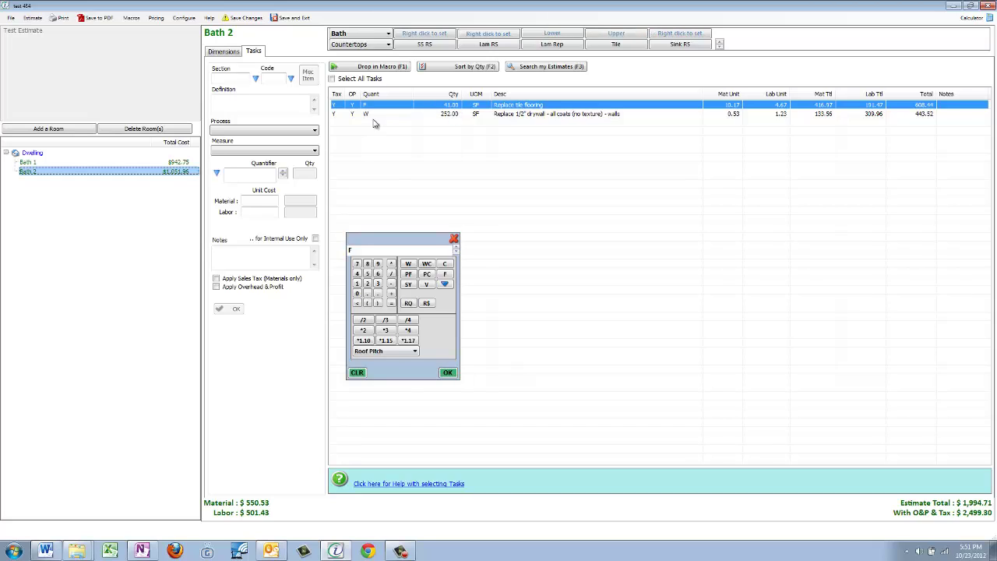
pyautogui.click(461, 116)
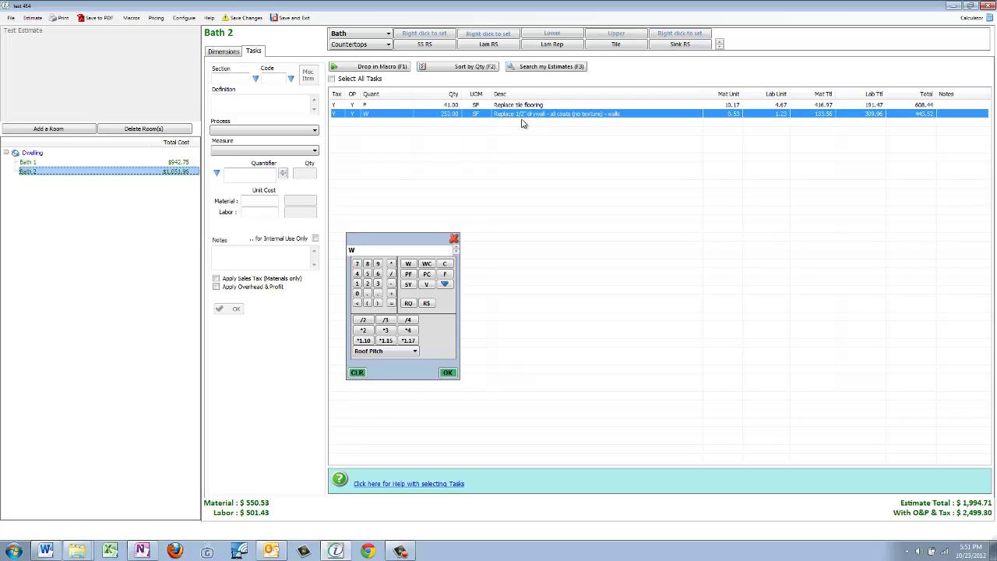
pyautogui.click(176, 162)
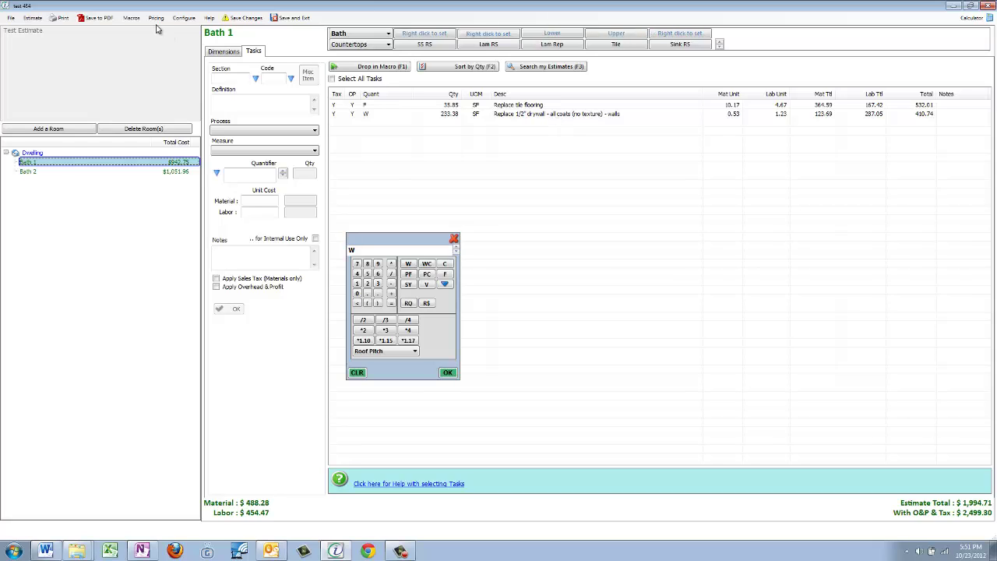
# Add a Tub 3 fixture measuring 6 x 2.83 x 7 to the Tub Surround group in the global preferences and save them.
pyautogui.click(186, 19)
pyautogui.click(187, 29)
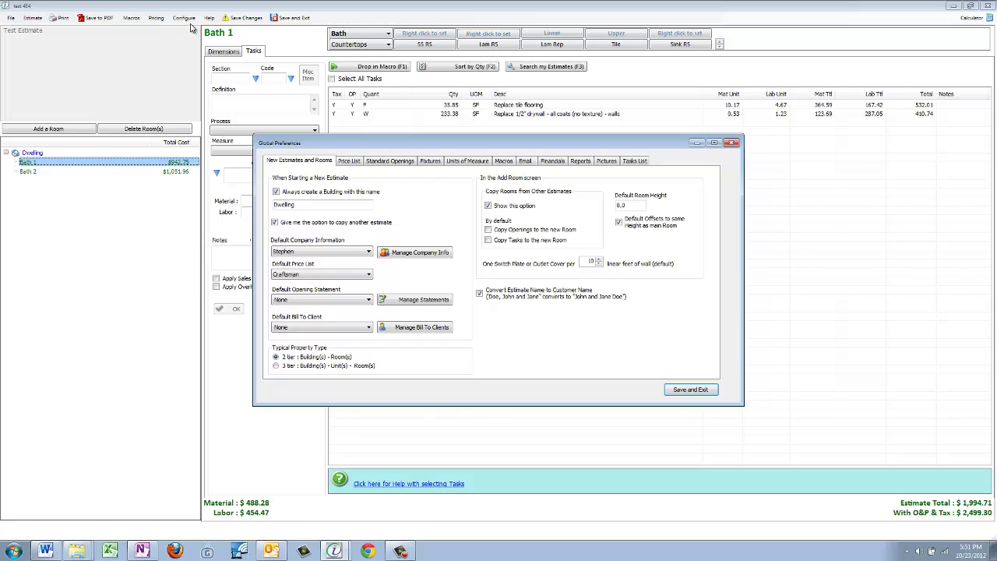
pyautogui.click(431, 161)
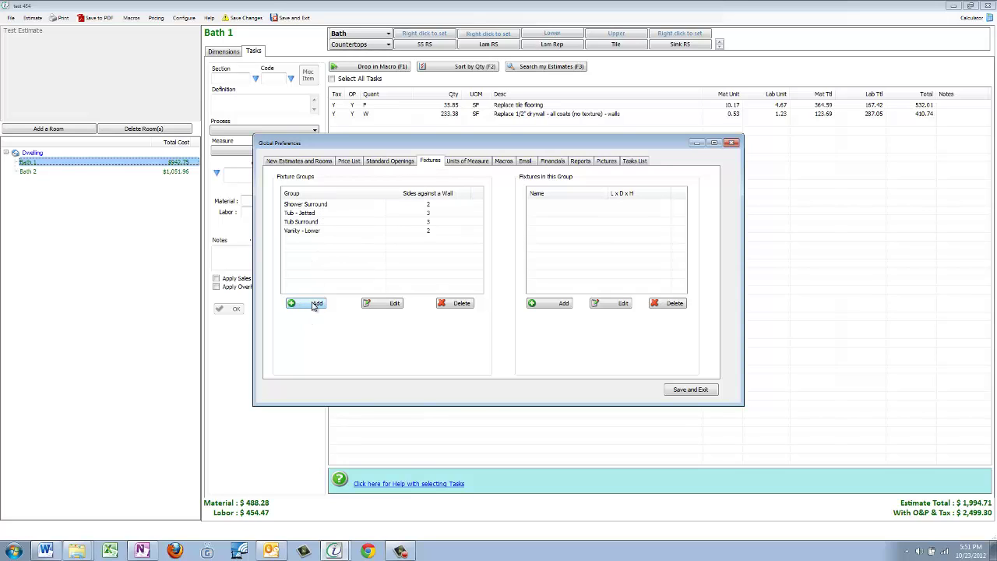
pyautogui.click(316, 224)
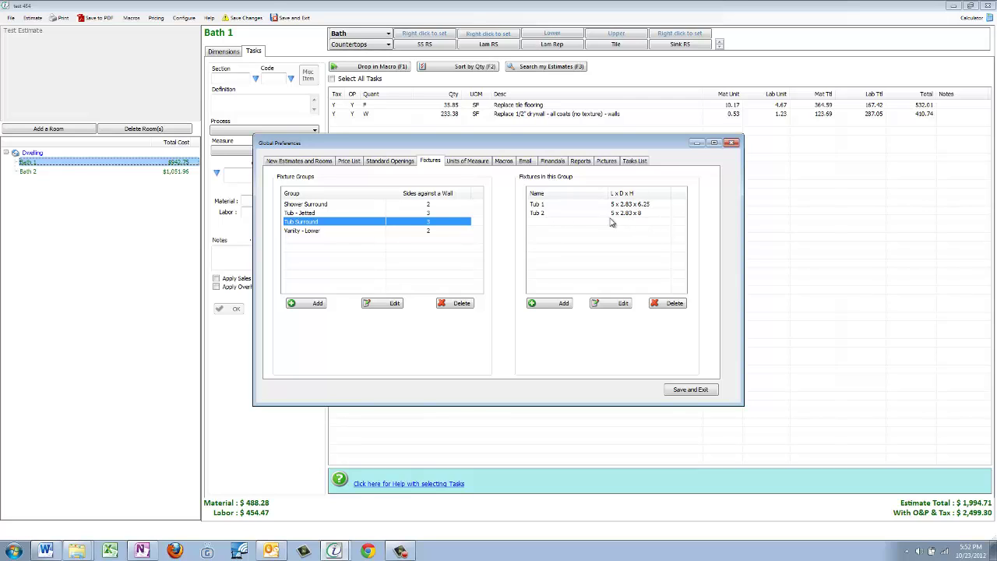
pyautogui.click(562, 304)
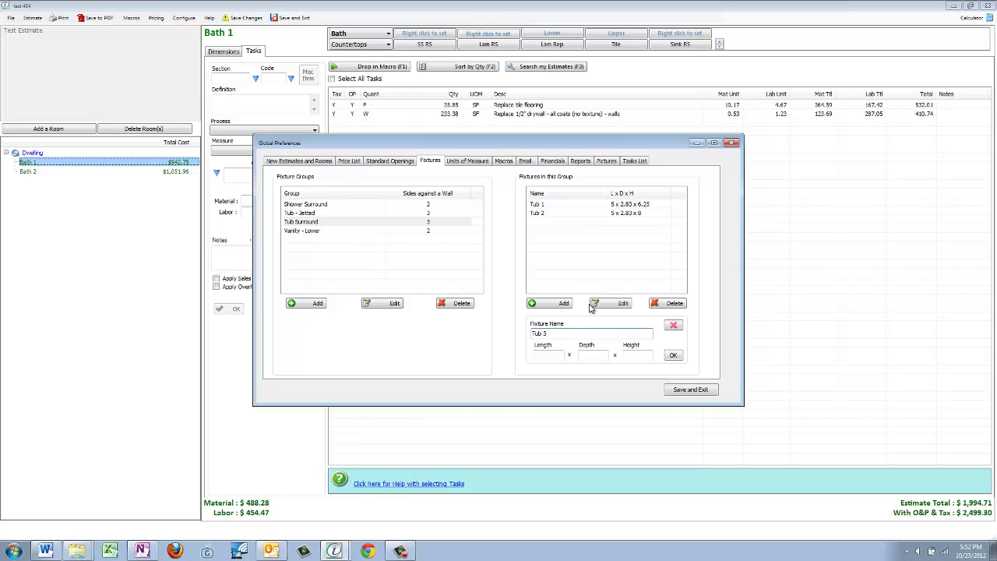
pyautogui.press('Tab')
pyautogui.press('Tab')
pyautogui.click(674, 356)
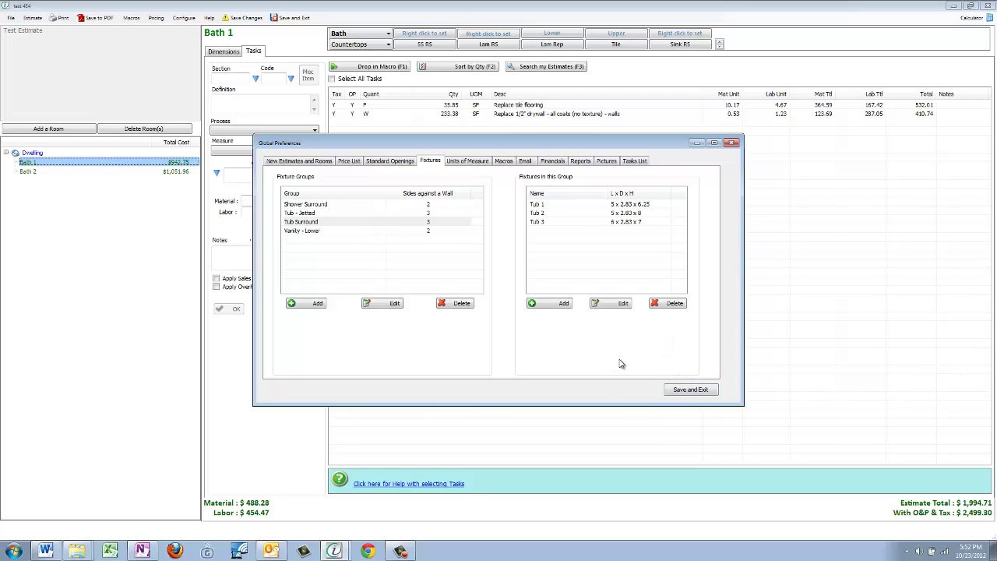
pyautogui.click(706, 389)
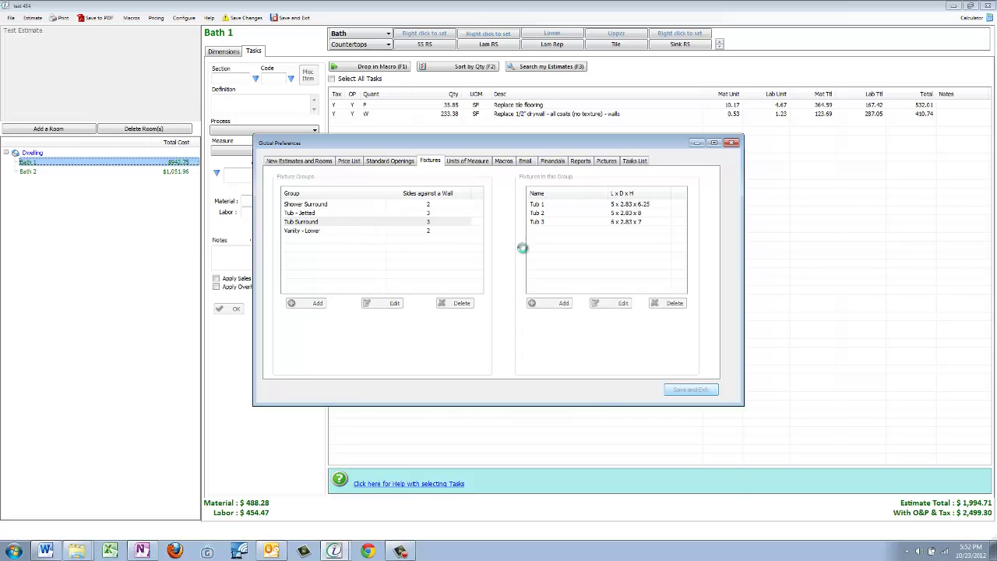
# Check which Tub Surround standard fixtures are offered for Bath 1 in the add-room screen and leave without adding the room.
pyautogui.click(76, 129)
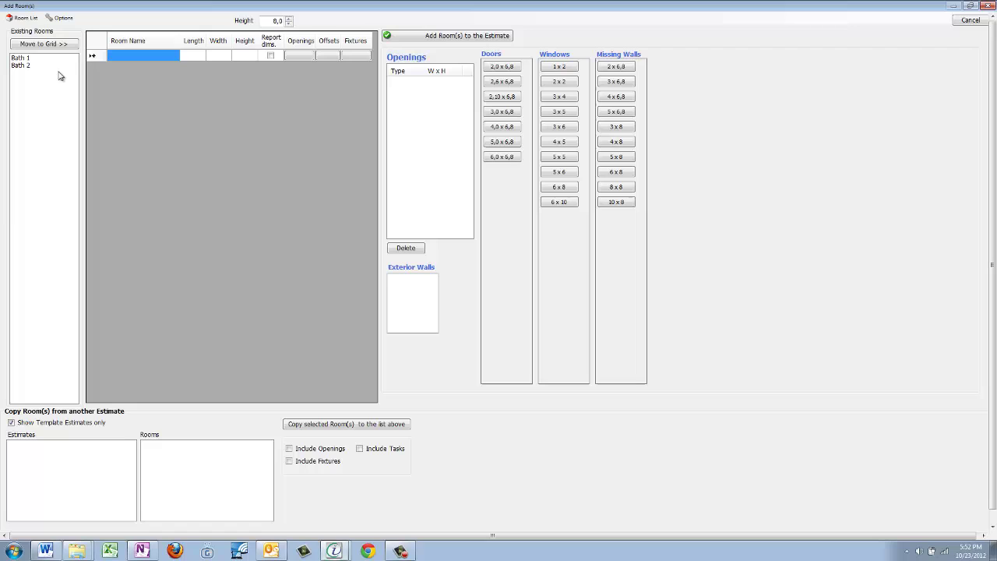
pyautogui.click(42, 43)
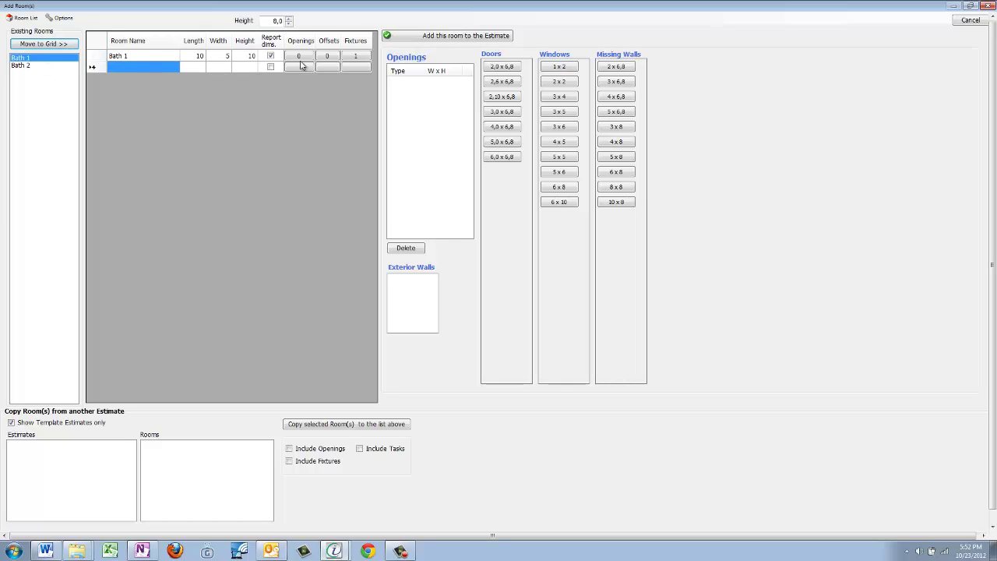
pyautogui.click(357, 56)
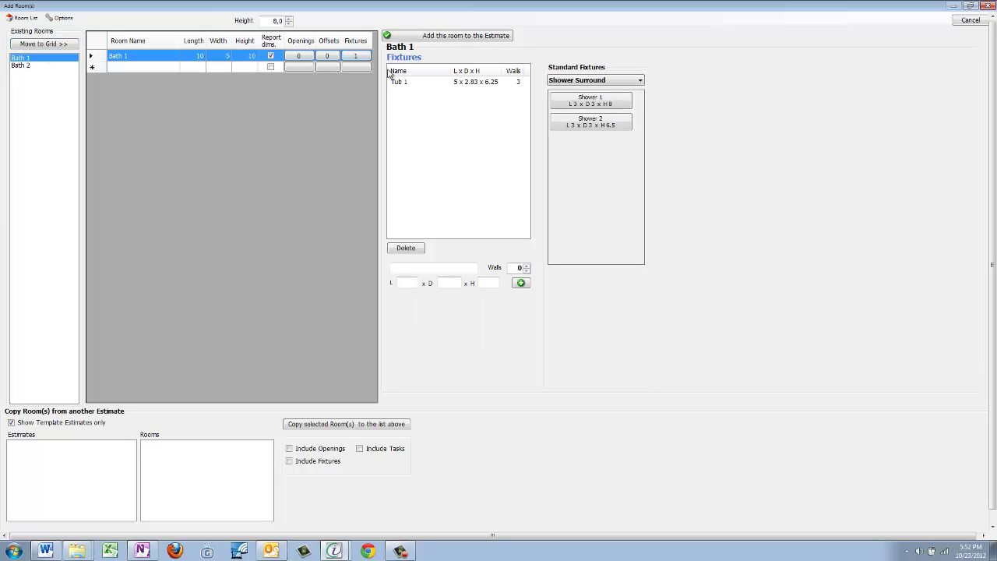
pyautogui.click(629, 81)
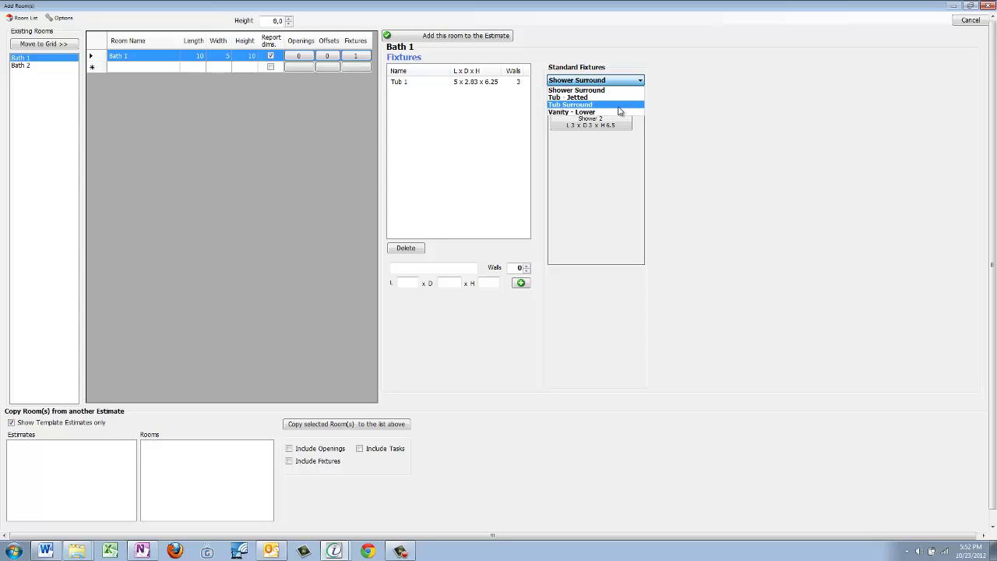
pyautogui.click(620, 105)
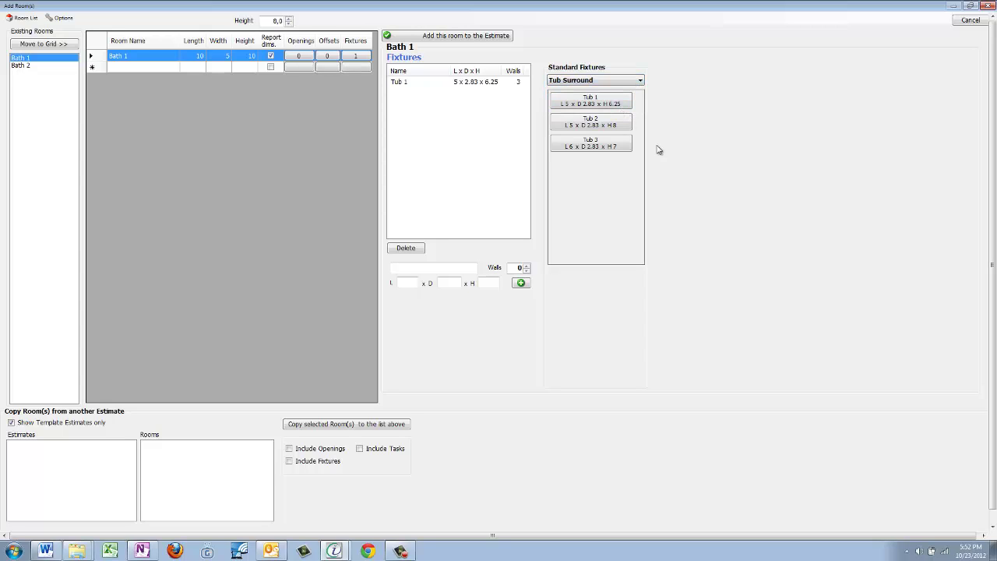
pyautogui.click(970, 21)
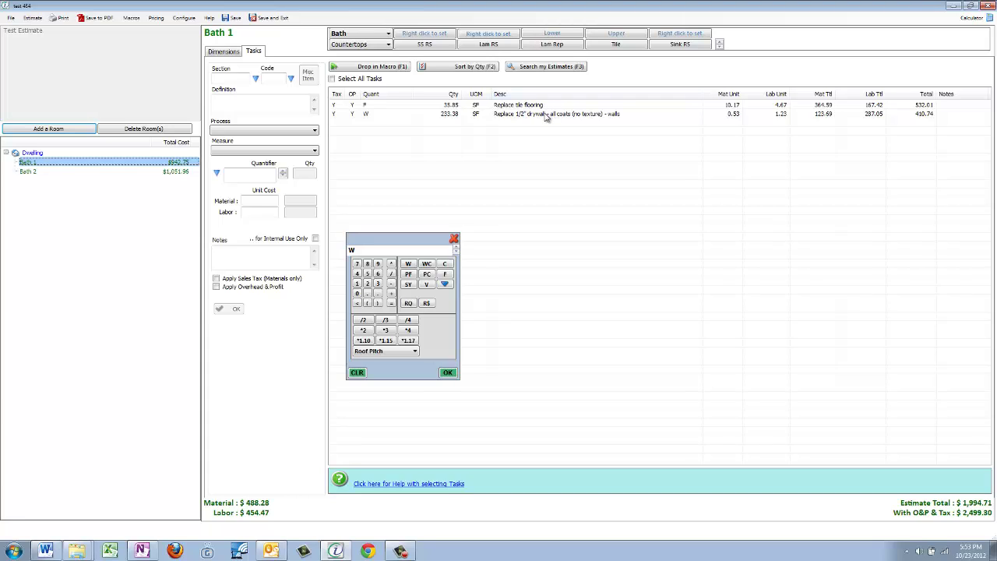
# Review the drywall task in Bath 1 and compare the task lists of Bath 2 and Bath 1.
pyautogui.click(543, 115)
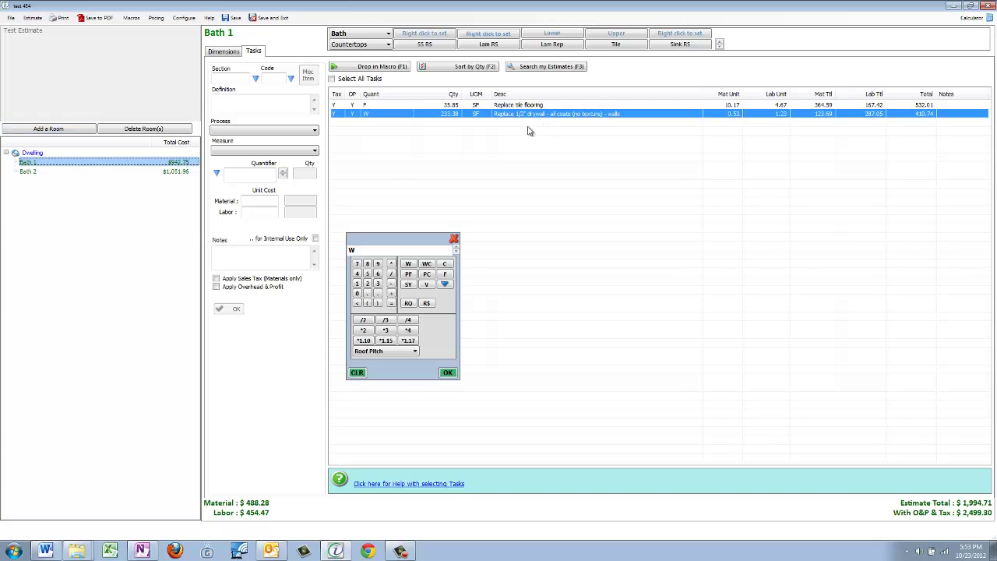
pyautogui.click(86, 172)
pyautogui.click(55, 163)
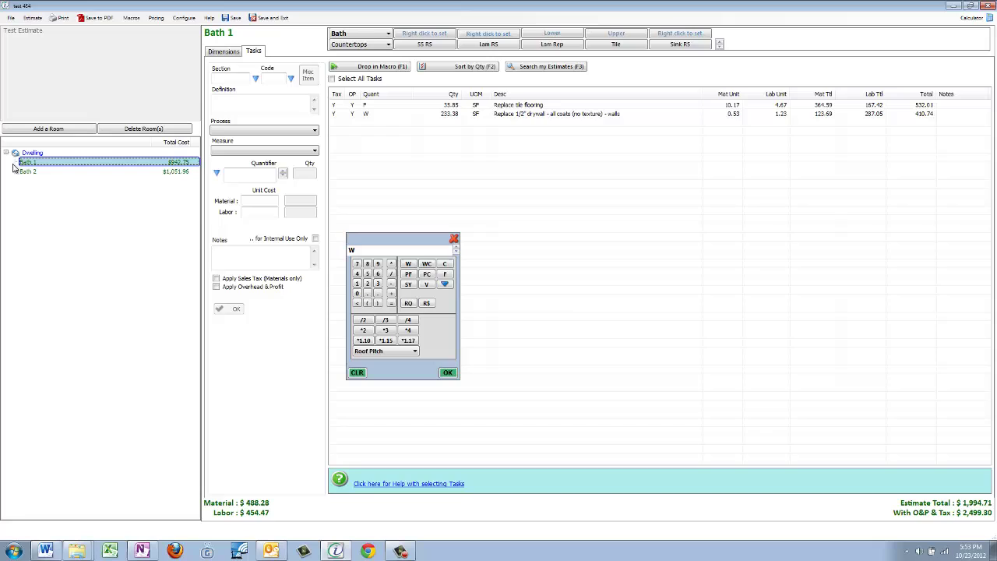